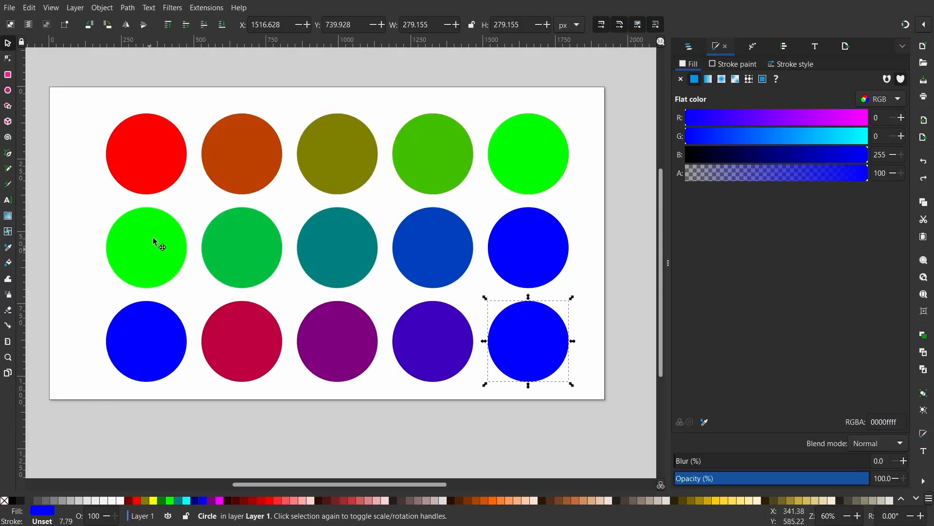
- Select every circle sharing the top-left circle's red fill and recolor them yellow by setting green to 255
click(154, 165)
click(29, 8)
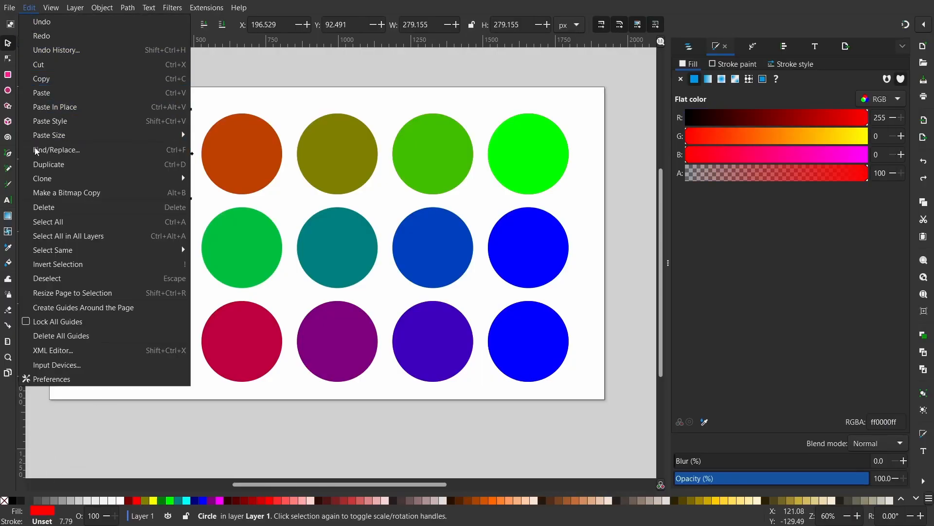
mouse_move(86, 251)
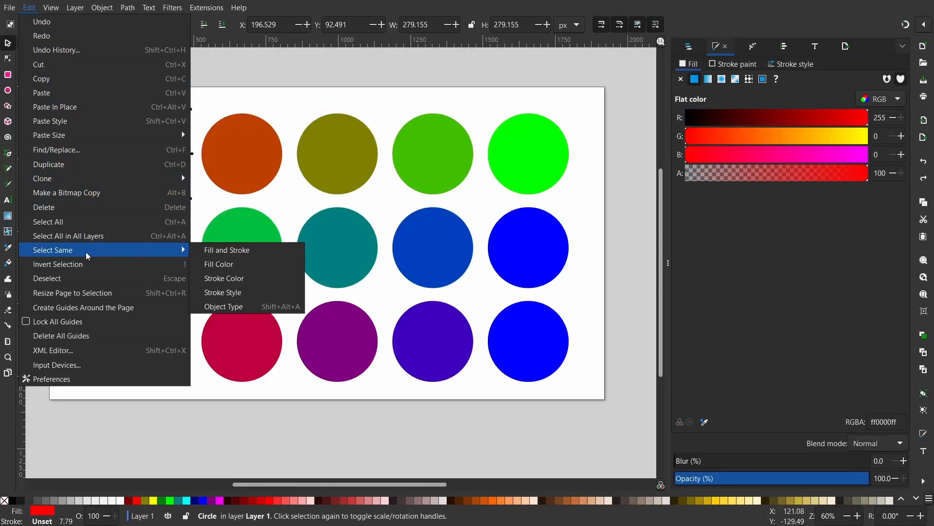
click(229, 265)
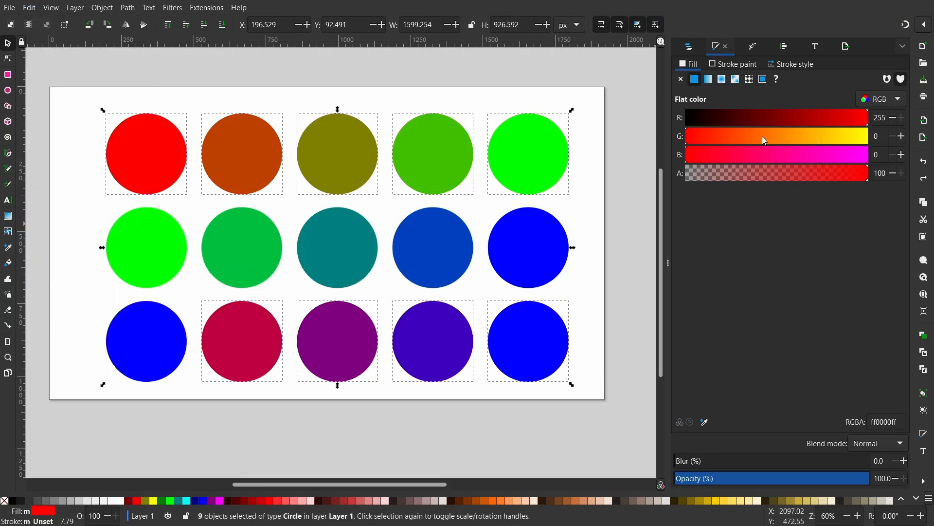
drag(762, 137, 906, 140)
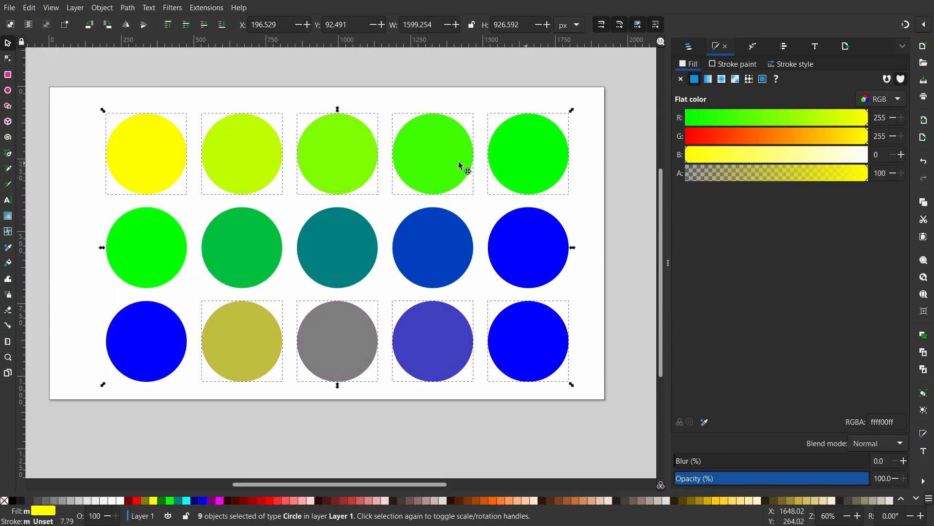
- Recolor the middle row's first circle magenta with red 255, green 0 and blue 255
click(73, 140)
click(168, 235)
drag(734, 137, 655, 129)
drag(730, 118, 875, 120)
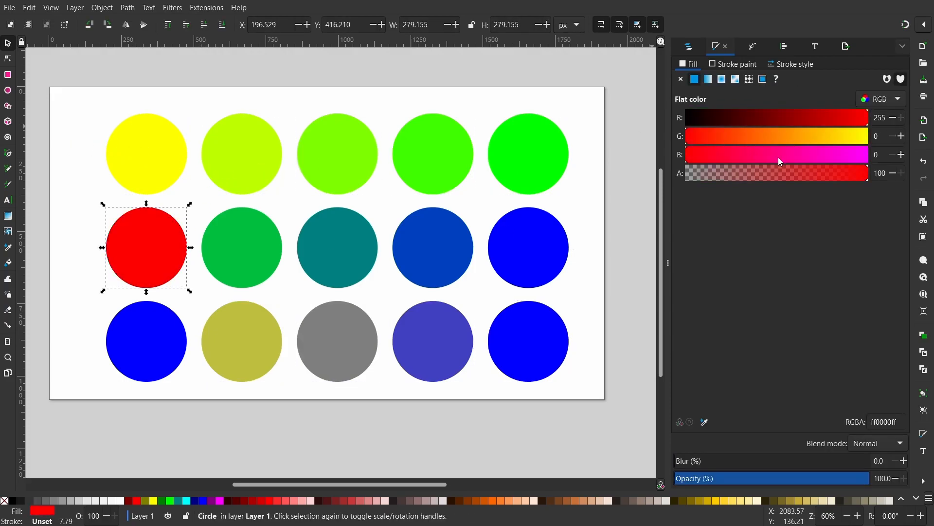
drag(779, 158, 875, 156)
- Recolor the bottom row's first circle green by setting blue to 0 and green to 212
click(151, 335)
drag(714, 154, 667, 152)
drag(720, 137, 837, 144)
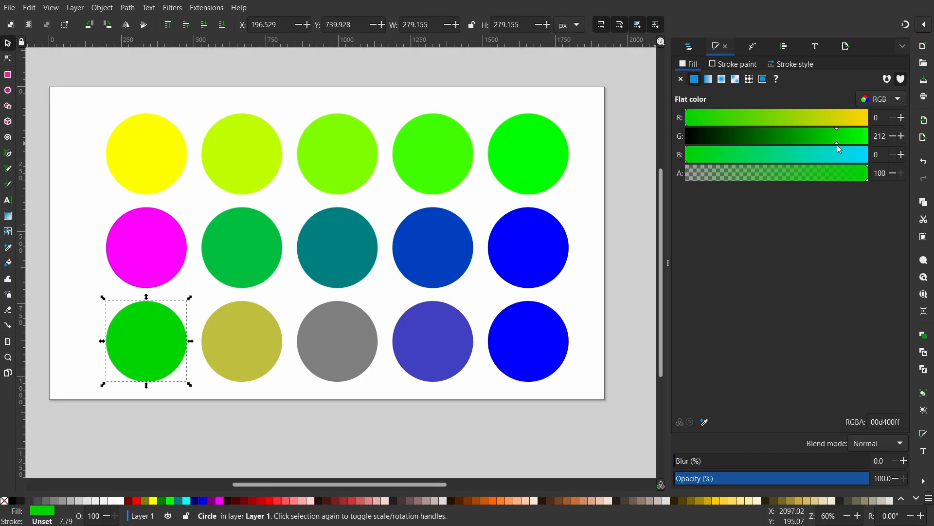
- Recolor the green overlay circles in the top row's second to fifth positions magenta
click(256, 169)
drag(730, 137, 657, 134)
drag(730, 118, 876, 119)
drag(778, 155, 876, 156)
click(343, 160)
drag(759, 137, 876, 120)
click(438, 158)
click(533, 158)
drag(778, 156, 876, 156)
- Recolor the green base circles in the middle row's second to fifth positions magenta
click(248, 248)
shift+click(336, 248)
shift+click(433, 248)
shift+click(528, 248)
key(End)
click(248, 248)
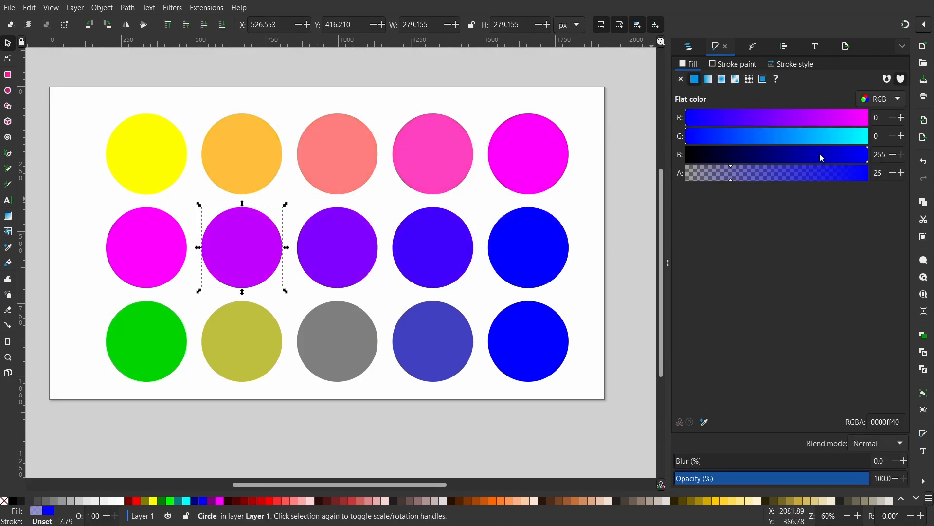
- Recolor the blue overlay circles in the middle row's second to fifth positions with blue 0 and green 212
drag(820, 158, 677, 155)
text(212)
click(336, 248)
text(212)
click(433, 248)
text(212)
click(528, 248)
drag(880, 136, 677, 155)
text(212)
- Recolor the blue overlay circles in the bottom row's second to fifth positions with blue 0 and green 212
click(243, 341)
text(212)
click(338, 341)
drag(827, 155, 678, 155)
text(212)
click(432, 341)
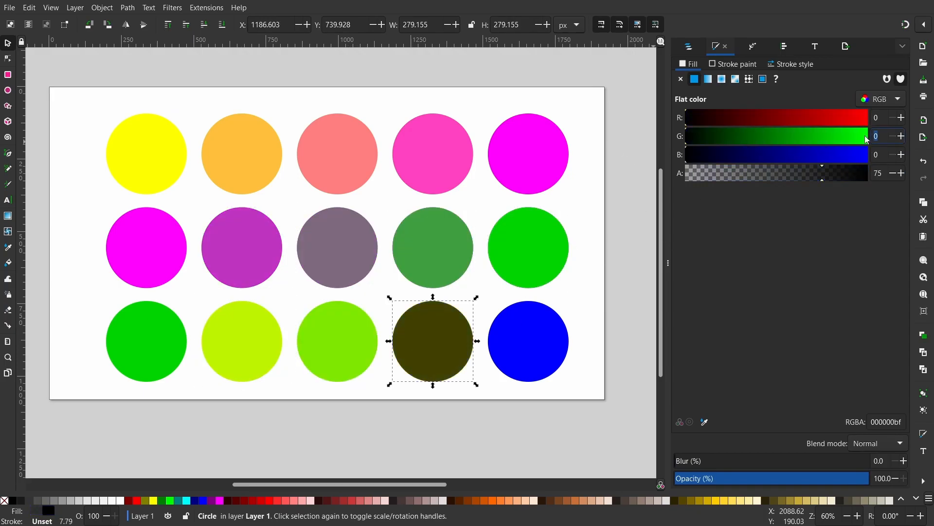
text(212)
click(528, 341)
drag(866, 155, 678, 155)
text(212)
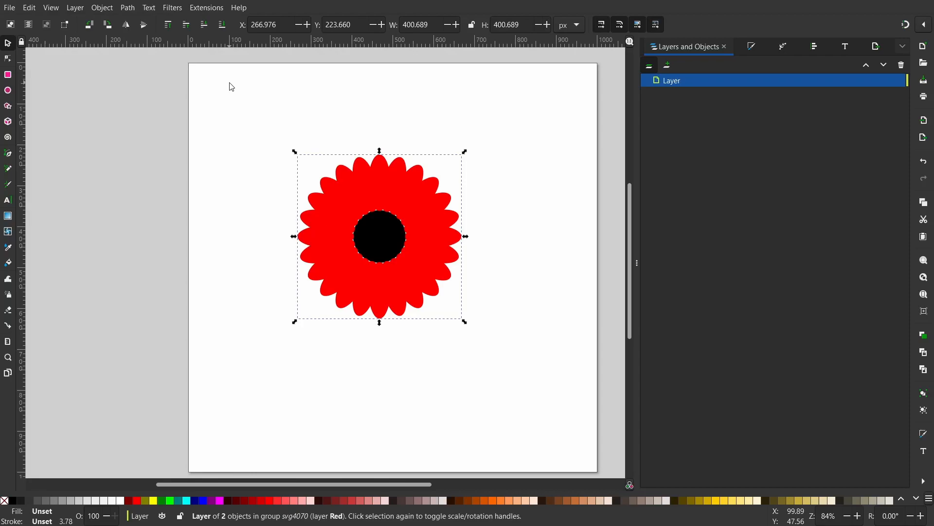
- Rename the flower's layer as Red
double_click(681, 82)
text(Red)
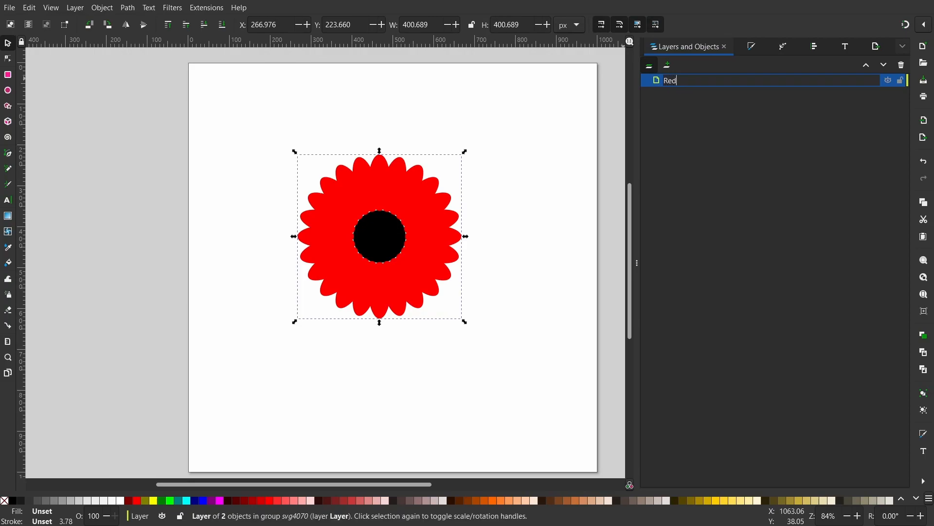
key(Return)
- Duplicate the Red layer and rename the copy as Green
right_click(681, 83)
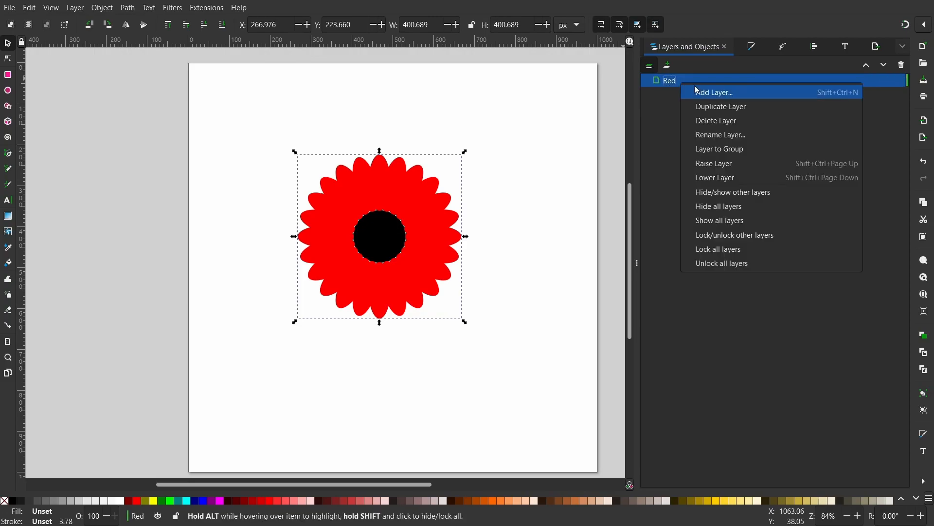
click(709, 105)
click(680, 81)
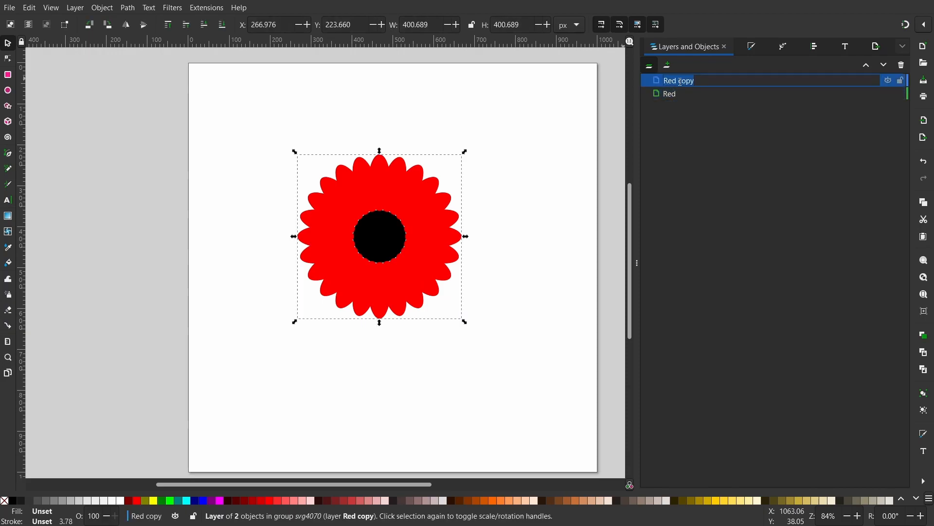
text(Green)
key(Return)
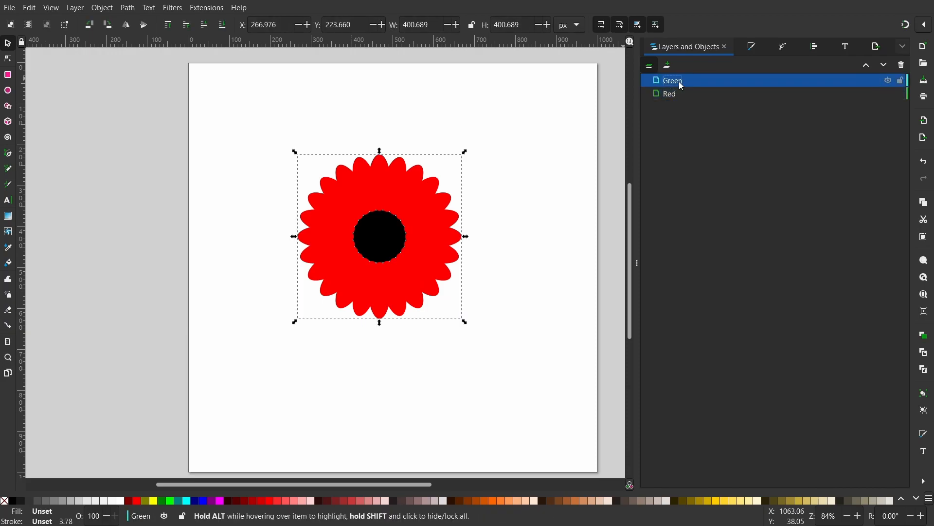
- Delete the black center circle from the Green layer
click(551, 182)
click(368, 243)
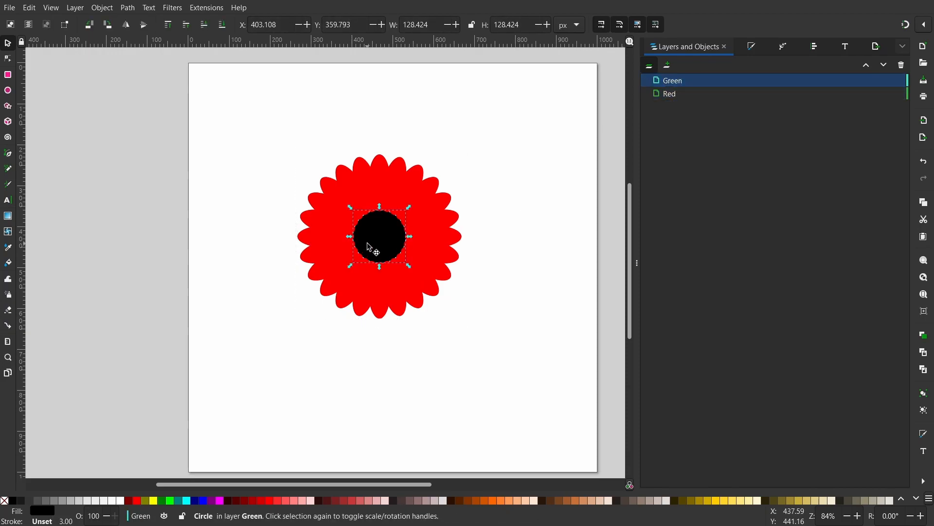
key(Escape)
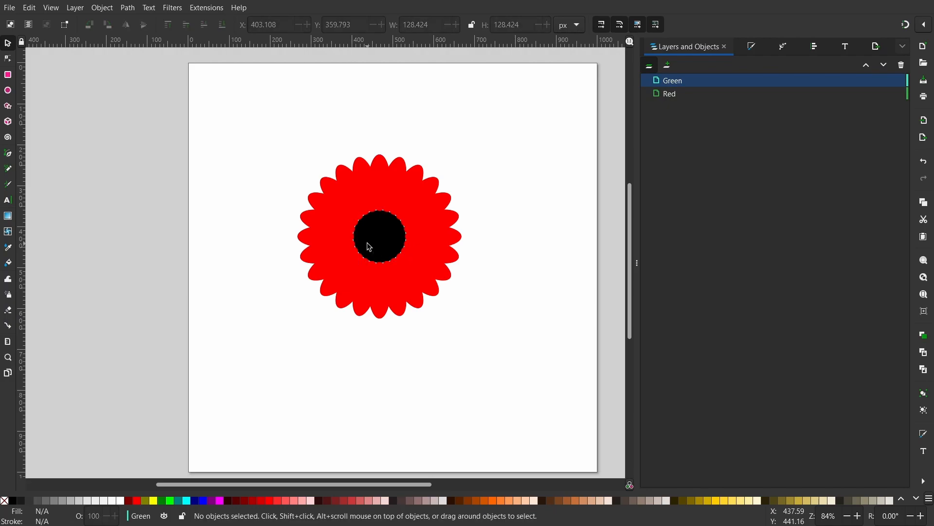
- Fill the Green layer's petals with red 0, green 255, blue 0 and an alpha of 75
click(423, 225)
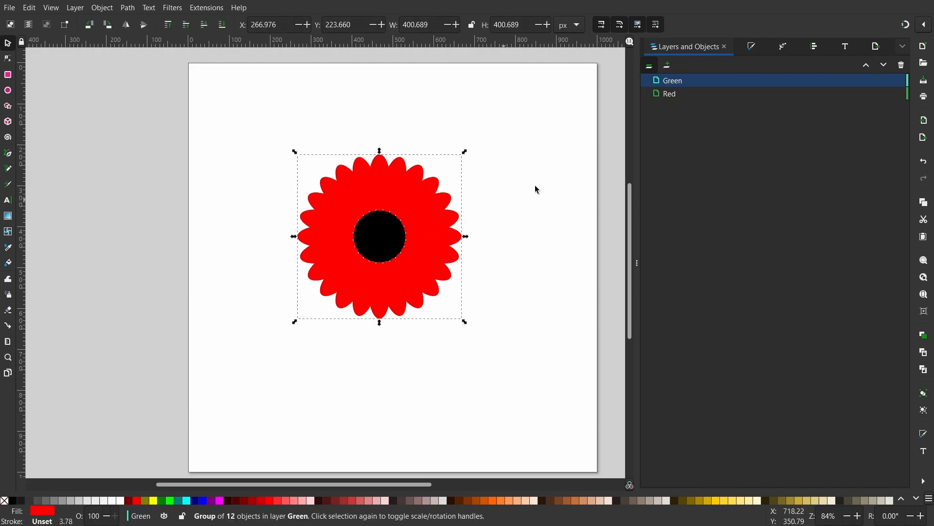
click(753, 52)
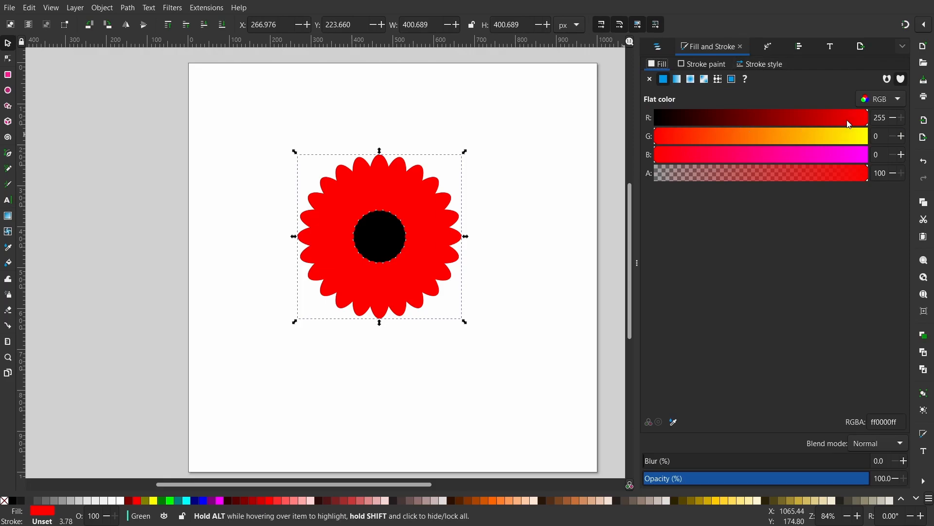
drag(852, 117, 582, 112)
drag(700, 138, 900, 138)
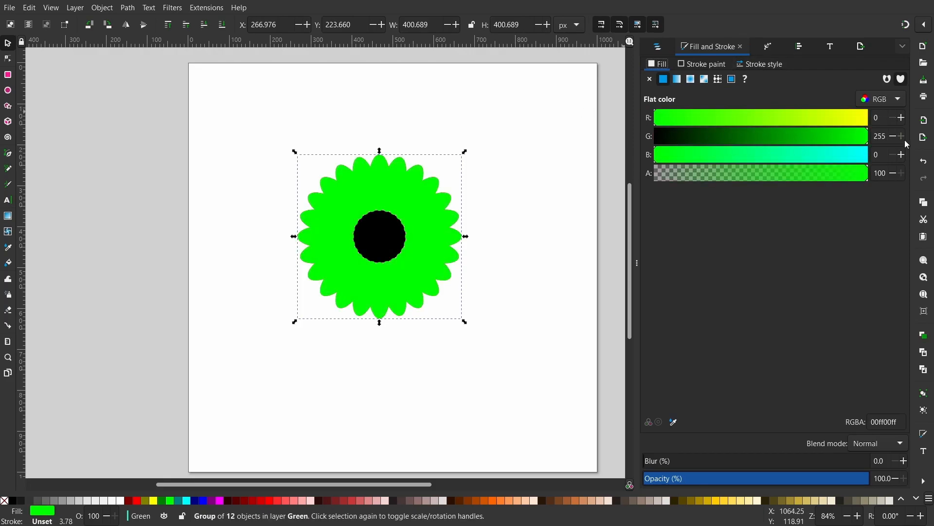
double_click(879, 173)
key(BackSpace)
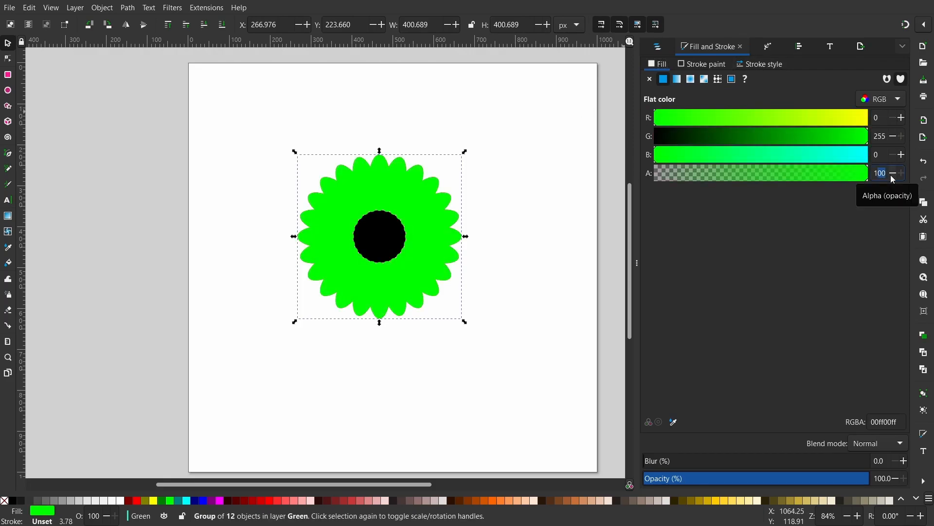
text(75)
key(Return)
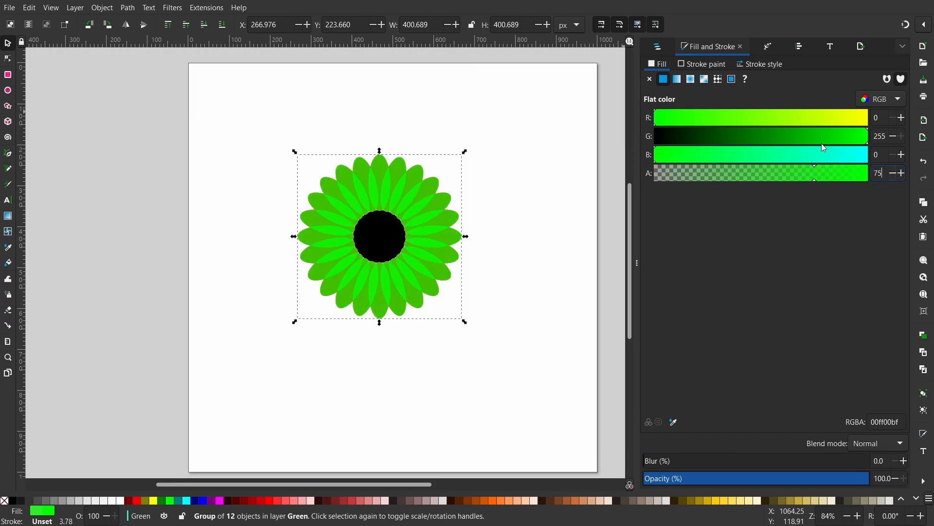
- Fill the Red layer's center circle with a radial gradient from teal 007f80 in the middle to fully opaque black at the edge
click(658, 47)
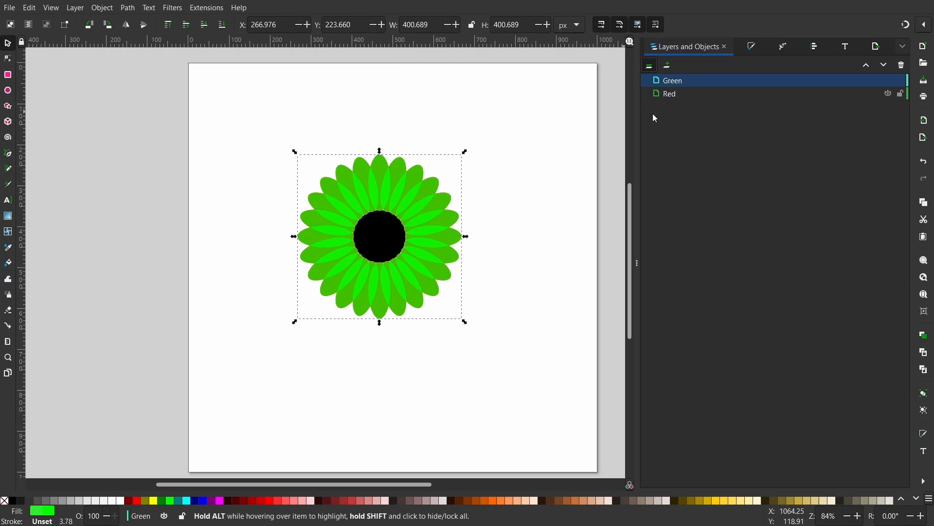
click(670, 96)
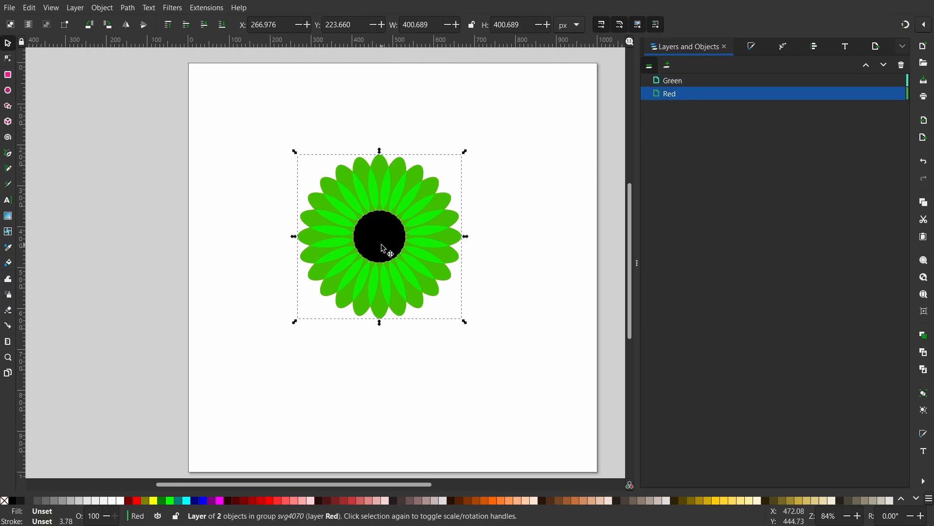
click(549, 223)
click(389, 240)
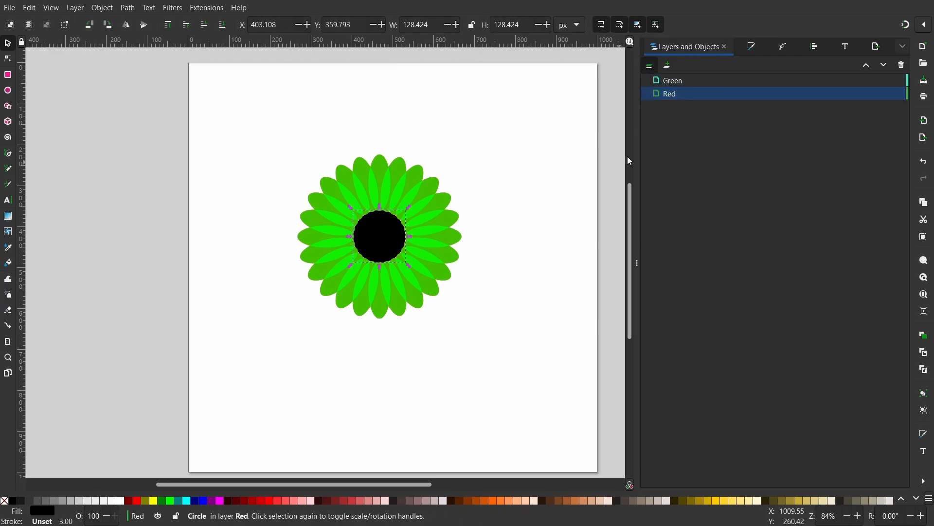
click(752, 45)
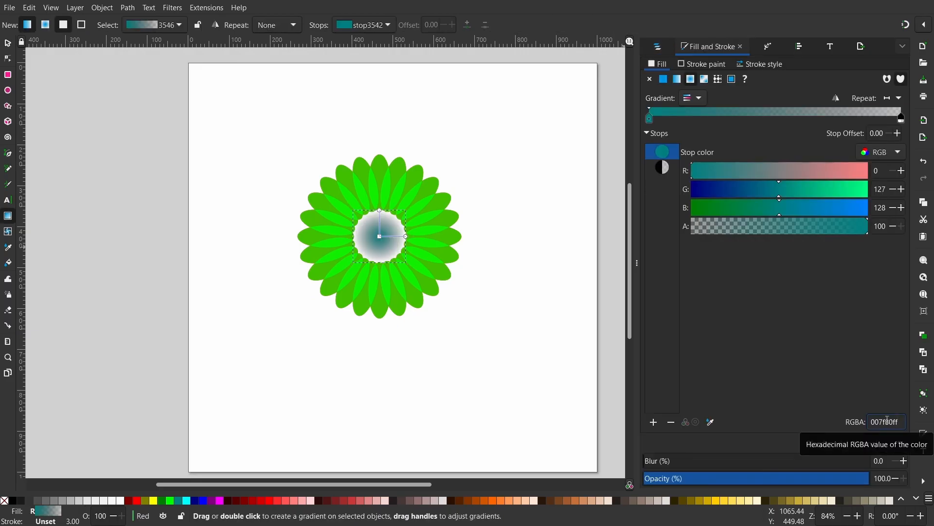
click(408, 238)
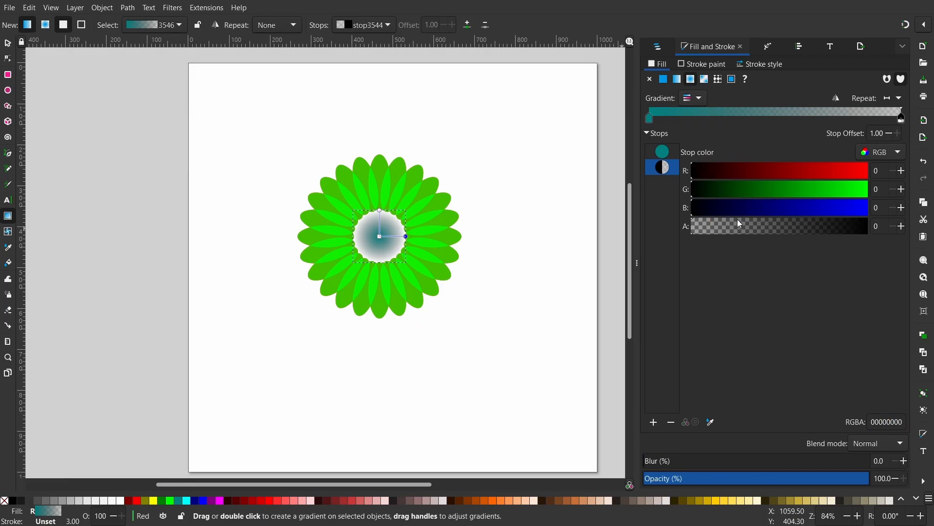
drag(740, 224, 867, 229)
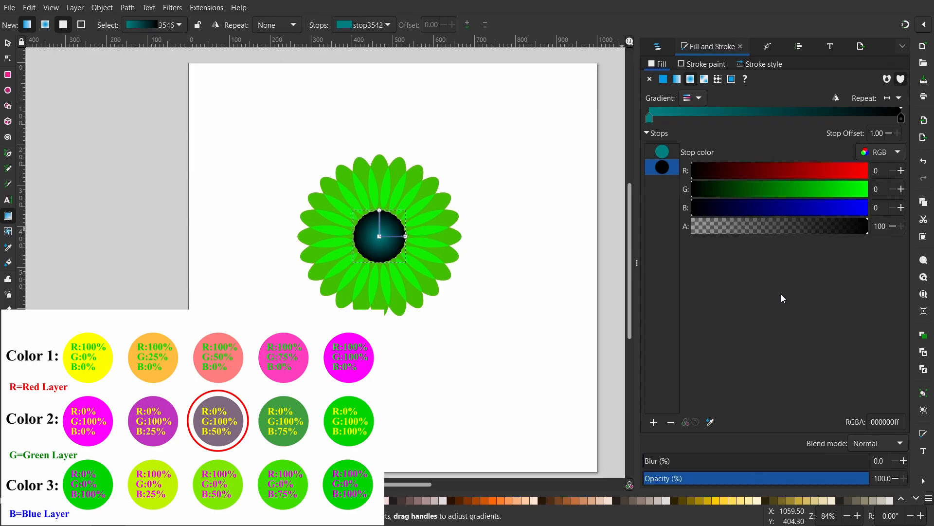
- Copy the whole flower across both layers and hide the Red and Green layers
click(660, 47)
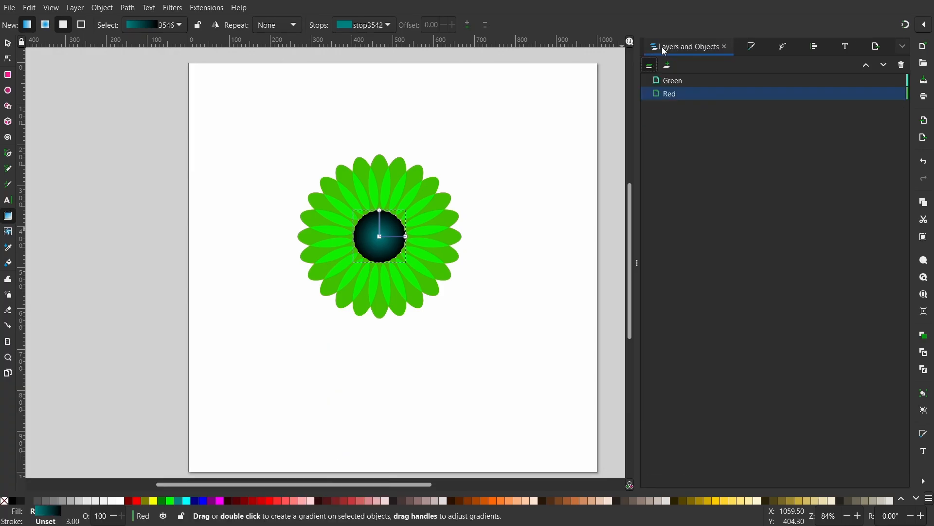
click(7, 43)
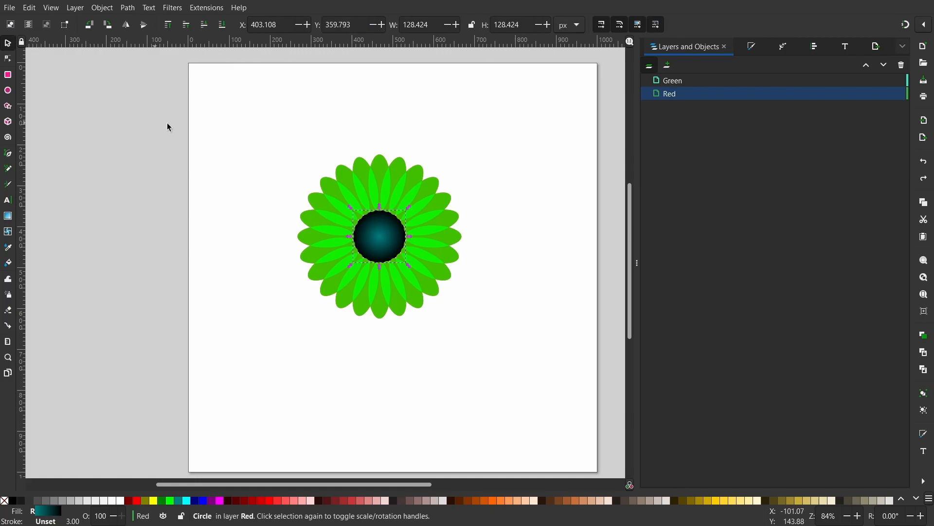
drag(242, 117, 527, 350)
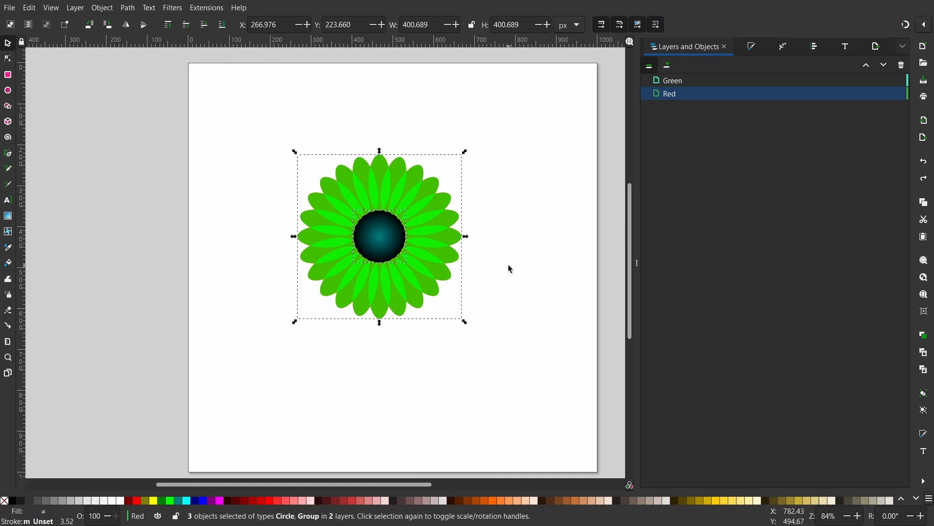
click(889, 93)
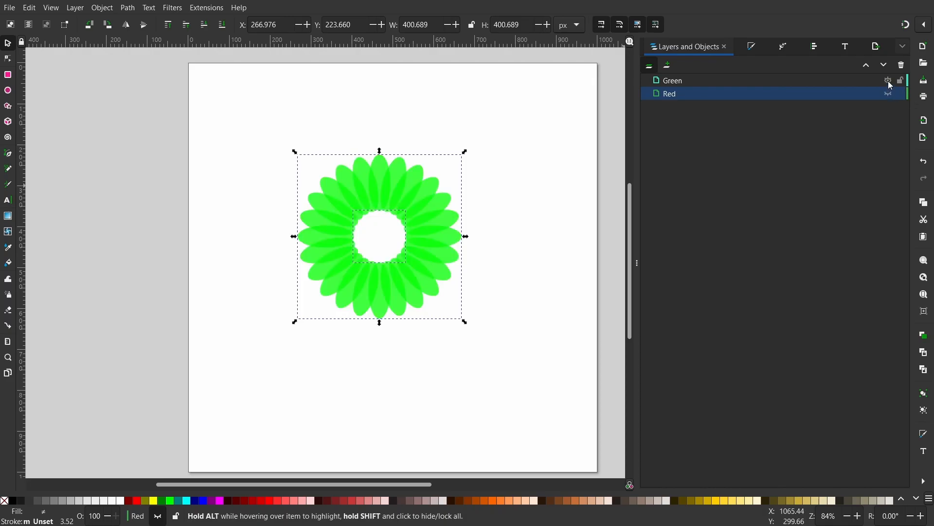
click(889, 81)
- Add a new layer named Flower above the Red layer
click(668, 65)
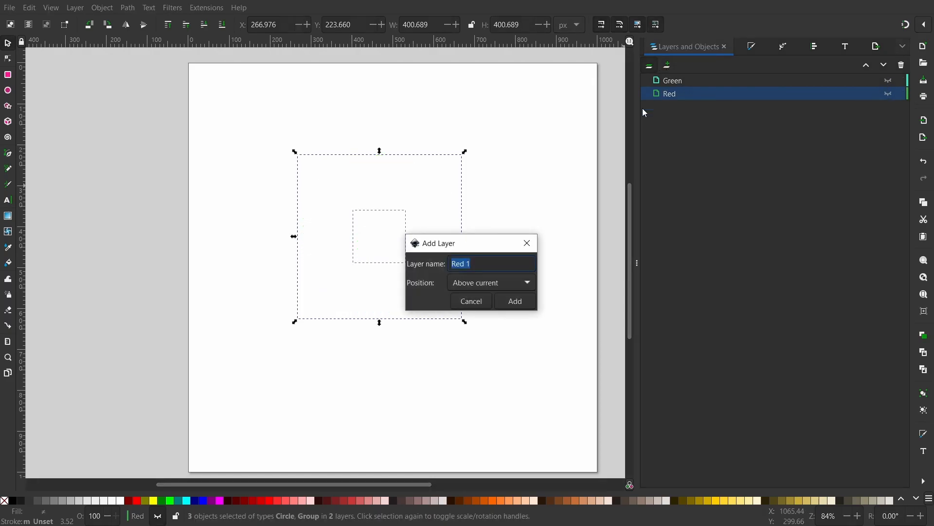
text(Flower)
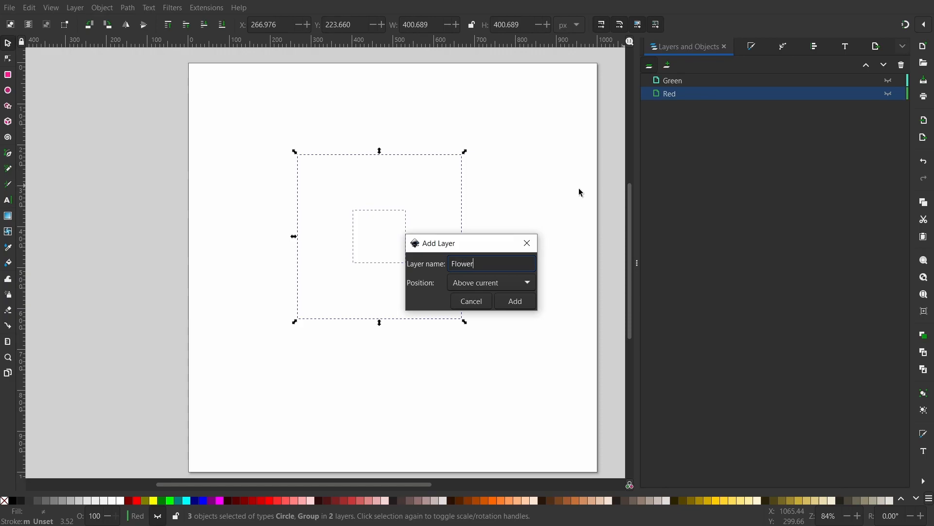
click(517, 301)
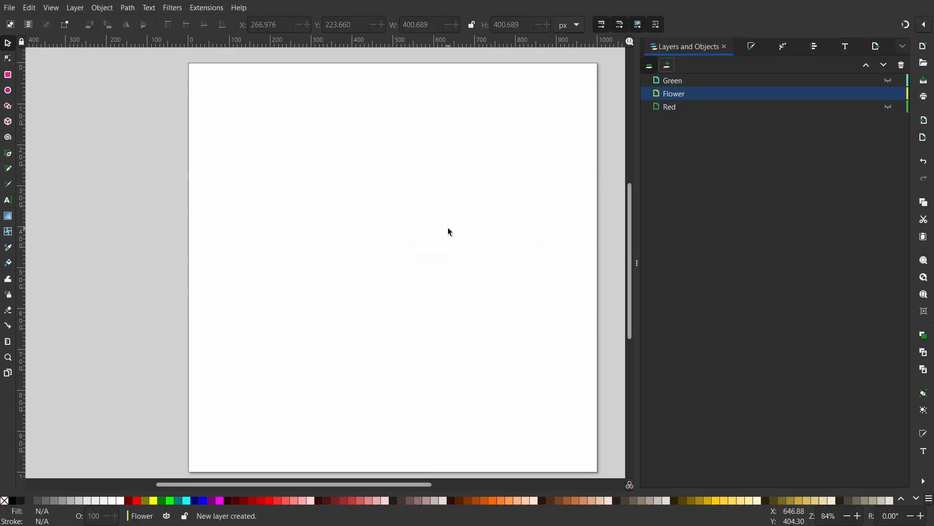
- Move the Flower layer above the Green layer and paste the copied flower onto the page
drag(693, 101, 695, 78)
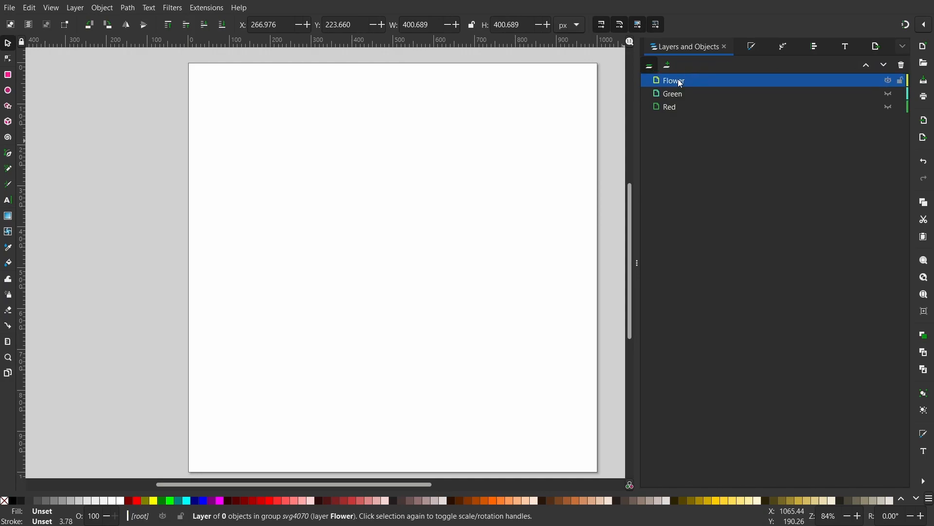
click(393, 220)
key(ctrl+v)
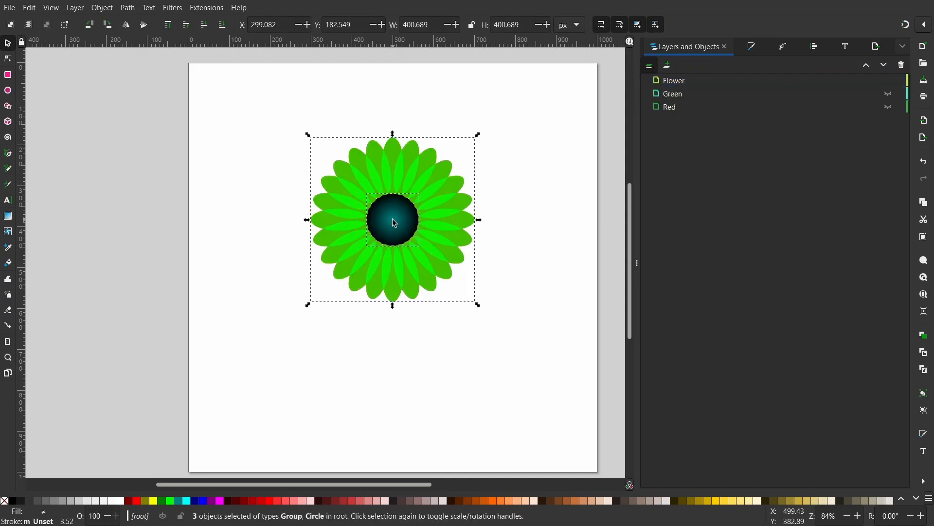
- Deselect the flower pasted onto the page
click(537, 223)
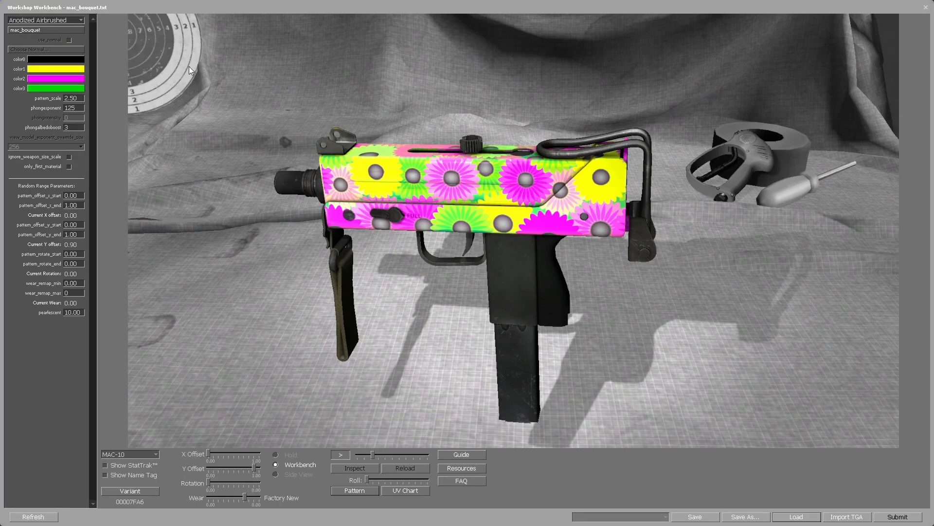
- In the Workshop Workbench, try the MAC-10 bouquet finish with pattern scales of 1 and 5
drag(80, 96, 42, 96)
text(1)
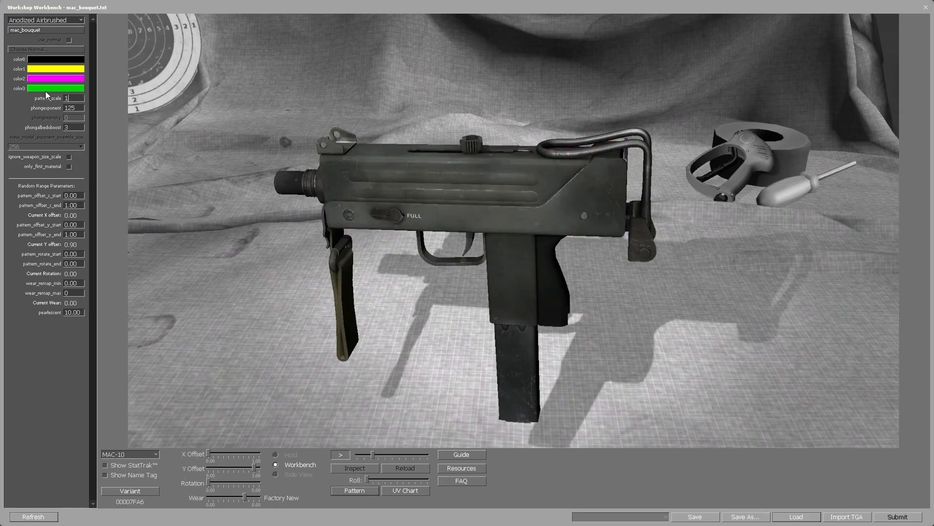
drag(80, 98, 42, 98)
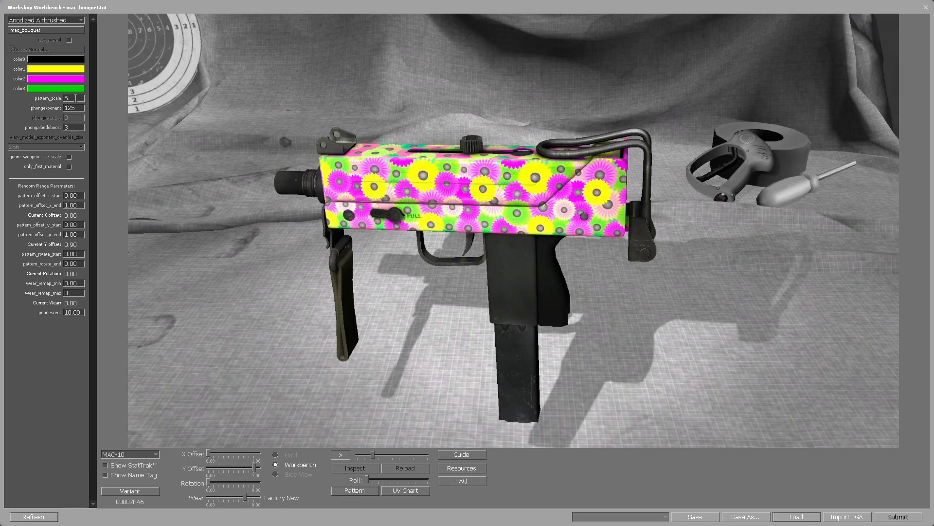
- Set the finish's pattern scale to 2.5 and the end of its pattern rotation range to 10
key(BackSpace)
text(10)
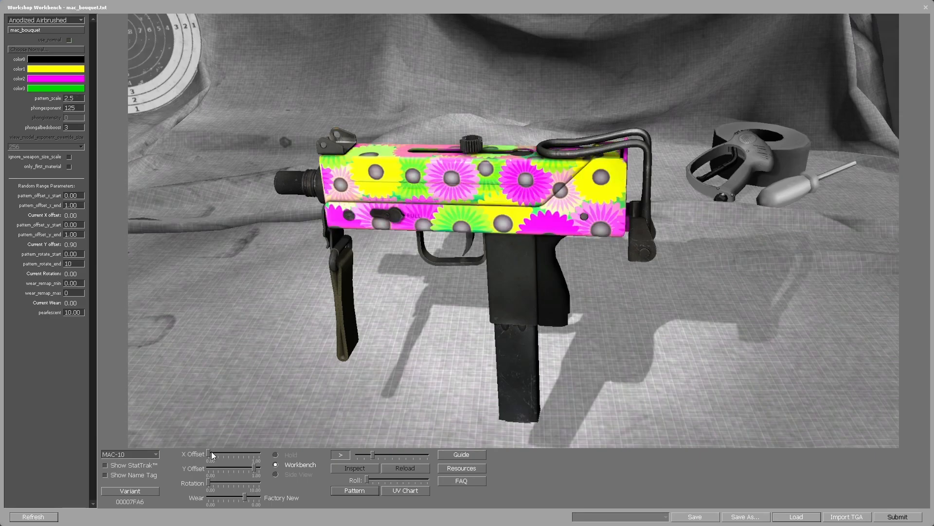
- Shift the flower pattern on the MAC-10 to X offset 0.41 and Y offset 0.60, with a rotation of 10
drag(209, 453, 229, 450)
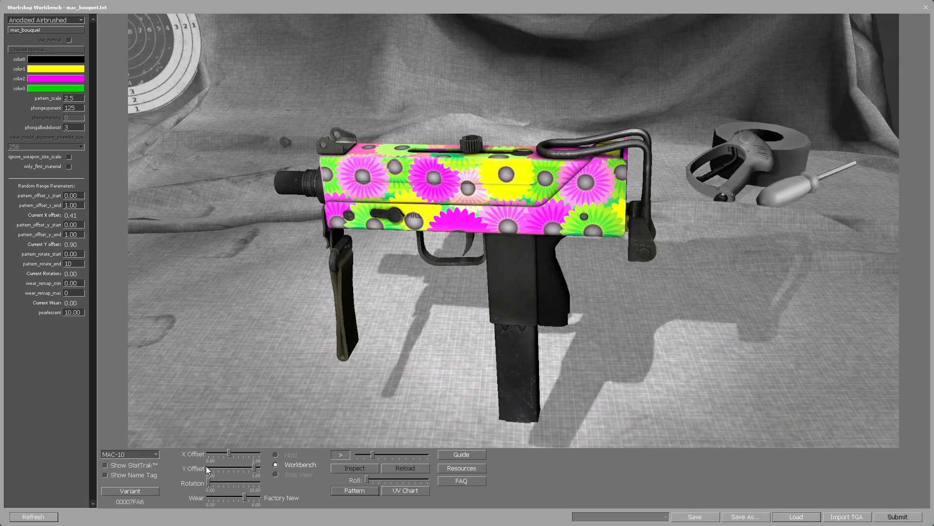
drag(207, 465, 267, 483)
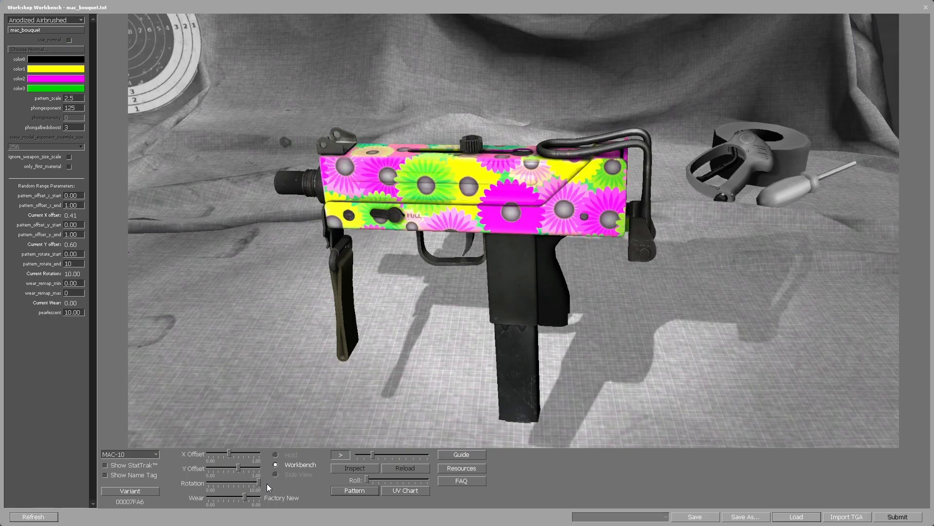